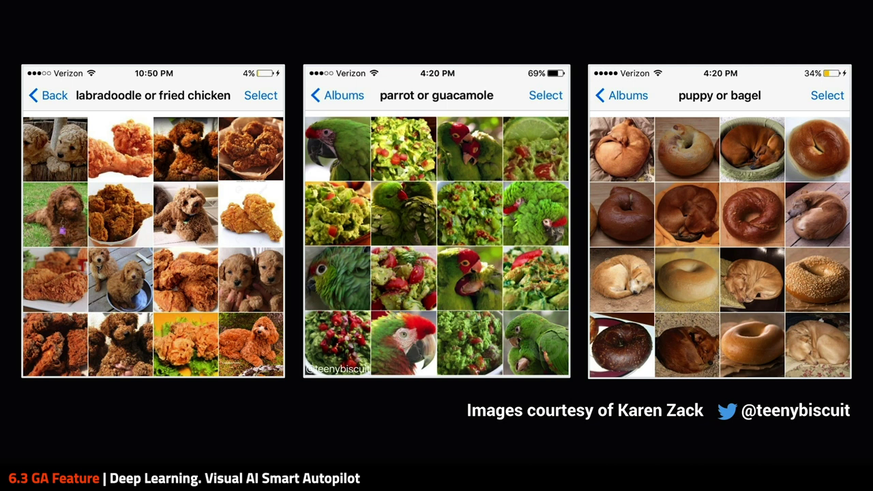
Step: Advance to the slide of sheepdog/mop, shiba/marshmallow and shrew/kiwi look-alike photo grids
key(Right)
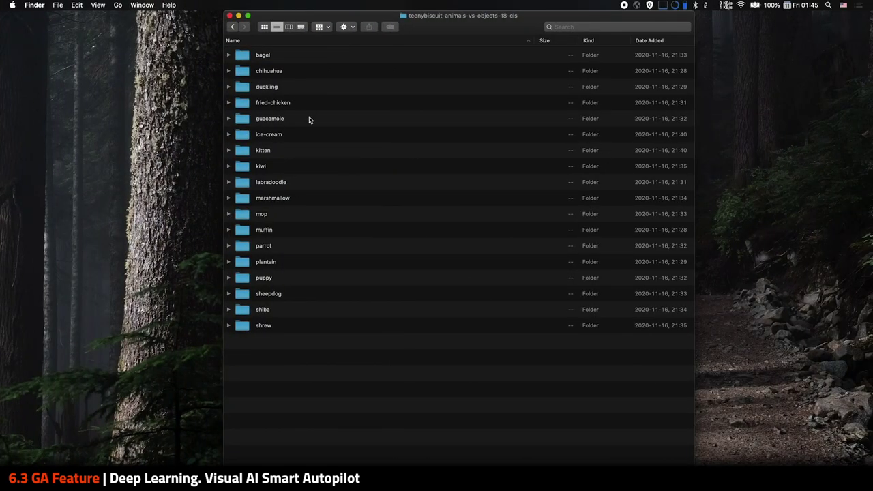
Step: Expand the ice-cream, guacamole, fried-chicken and duckling class folders in Finder
click(315, 141)
key(Right)
key(Up)
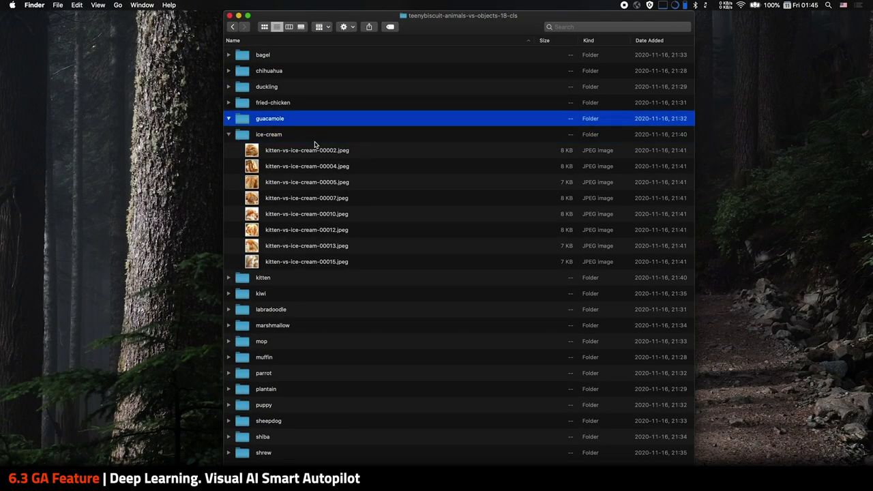
key(Right)
key(Up)
key(Right)
key(Up)
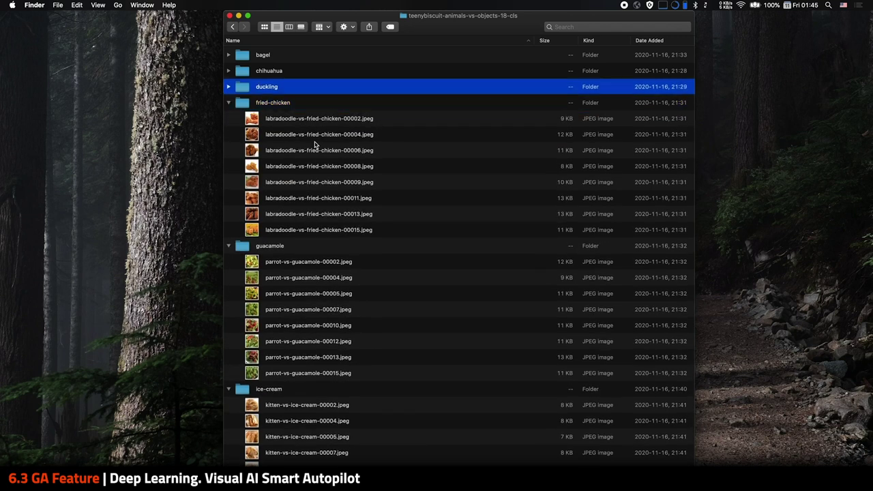
key(Right)
key(Up)
Step: Quick Look preview duckling images 00004 through 00014 and the first fried-chicken image
key(Down)
key(Down)
key(Down)
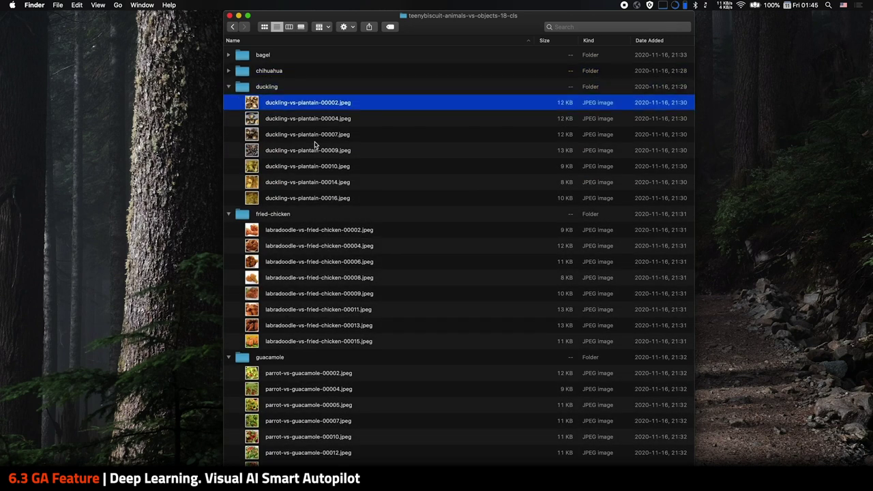
key(space)
key(Down)
key(Down)
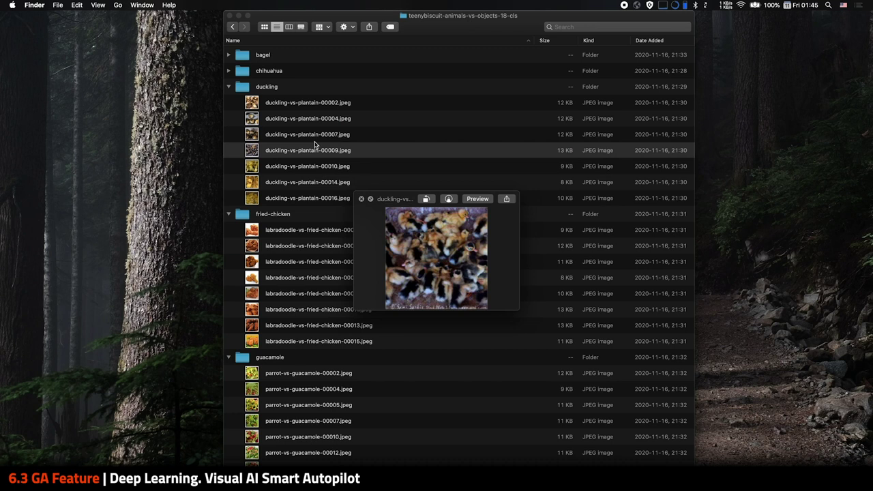
key(Down)
key(Down)
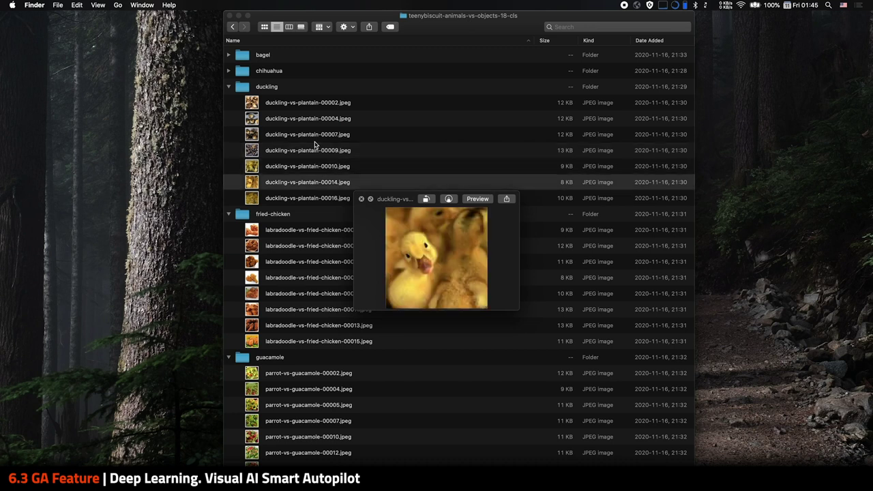
key(Down)
key(Down)
key(Down)
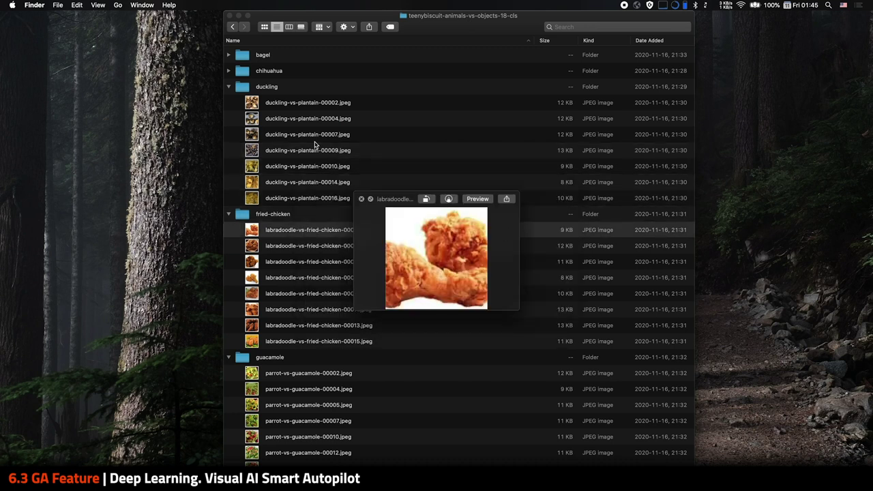
Step: Collapse the fried-chicken, guacamole, ice-cream and duckling folders again
key(Down)
key(space)
key(Up)
key(Up)
key(Left)
key(Down)
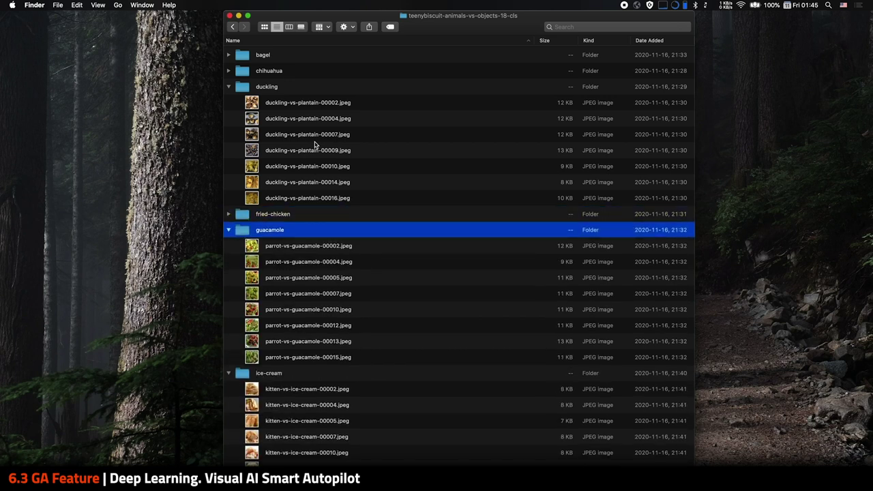
key(Left)
key(Down)
key(Left)
key(Up)
key(Up)
key(Up)
key(Up)
key(Up)
key(Up)
key(Up)
key(Up)
key(Up)
key(Up)
key(Left)
Step: Select all 18 class folders and compress them into Archive.zip
key(super+a)
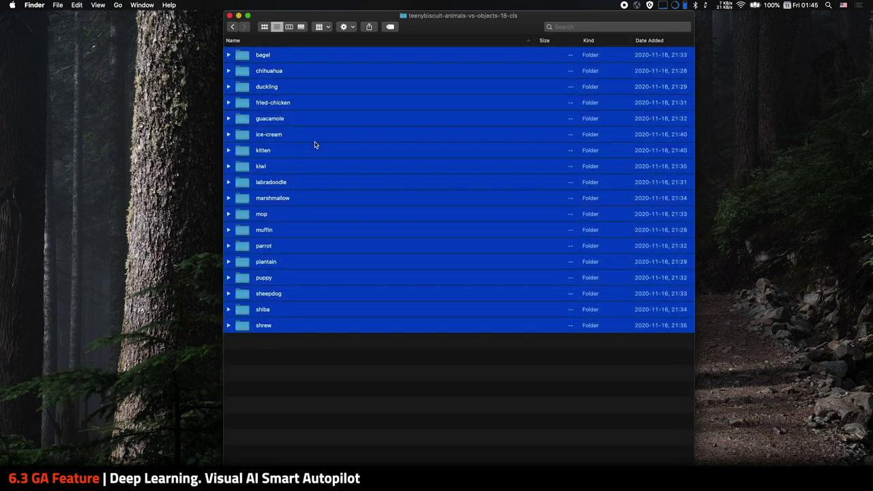
right_click(314, 144)
click(353, 206)
Step: Choose 'class' as the prediction target, set Modeling Mode to Autopilot, and start modeling
click(386, 379)
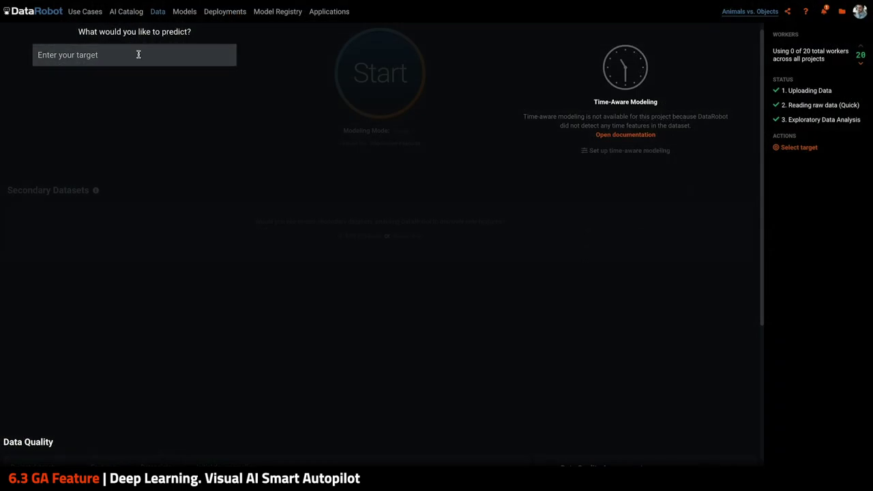
text(clas)
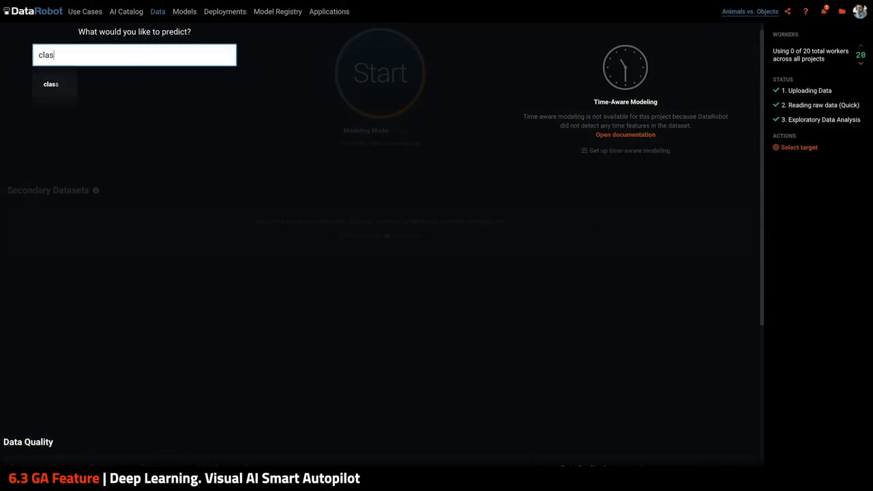
click(50, 84)
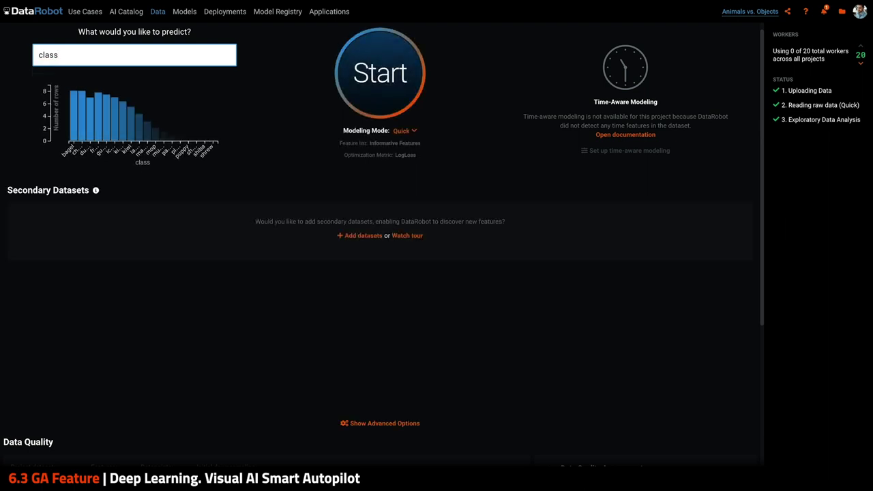
click(404, 131)
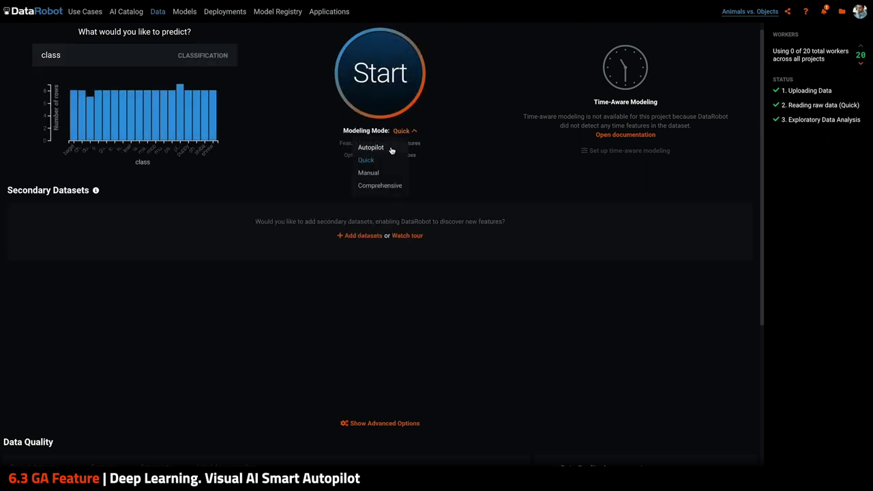
click(389, 145)
click(387, 78)
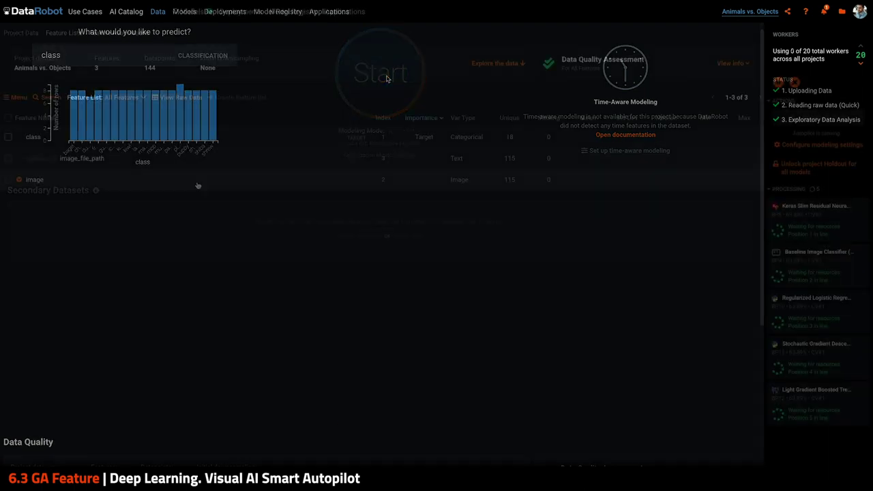
Step: Expand the image feature and view the chihuahua, marshmallow and kiwi sample images
click(211, 183)
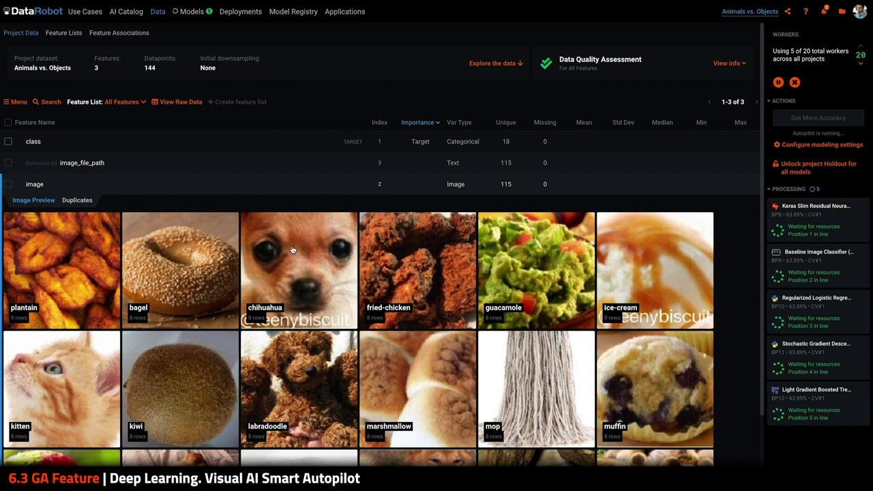
click(308, 305)
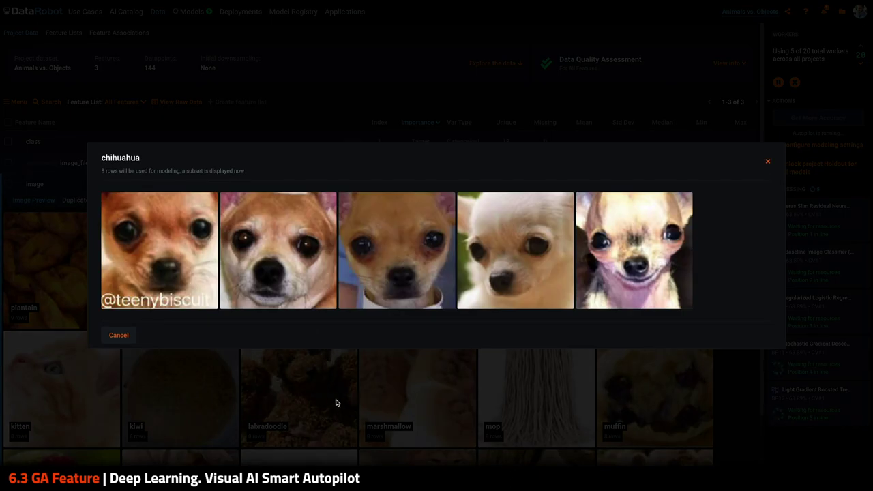
click(339, 401)
click(402, 402)
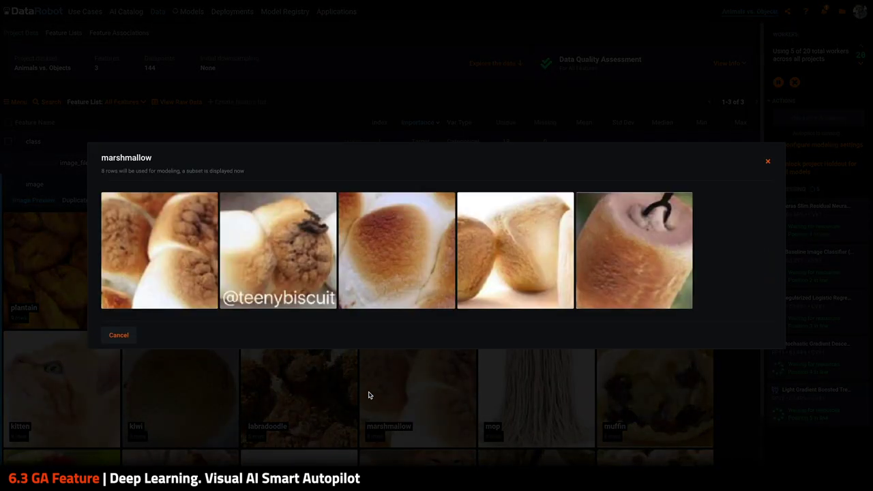
click(382, 400)
click(150, 394)
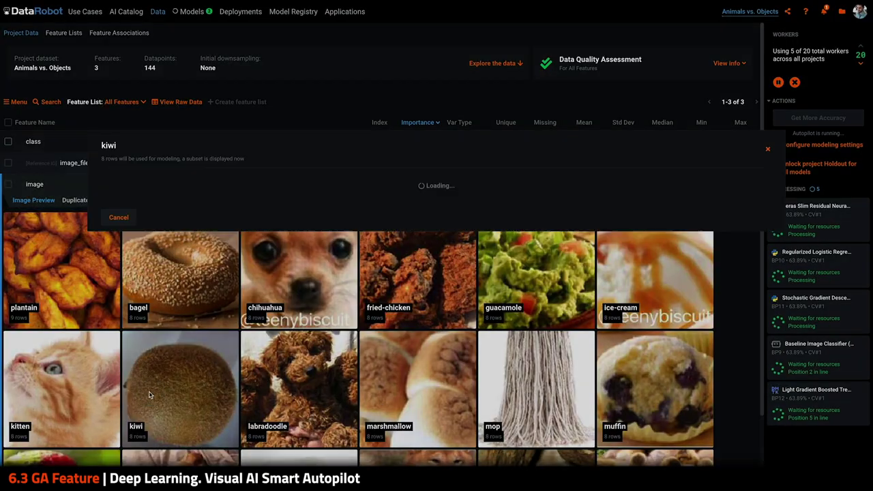
click(197, 368)
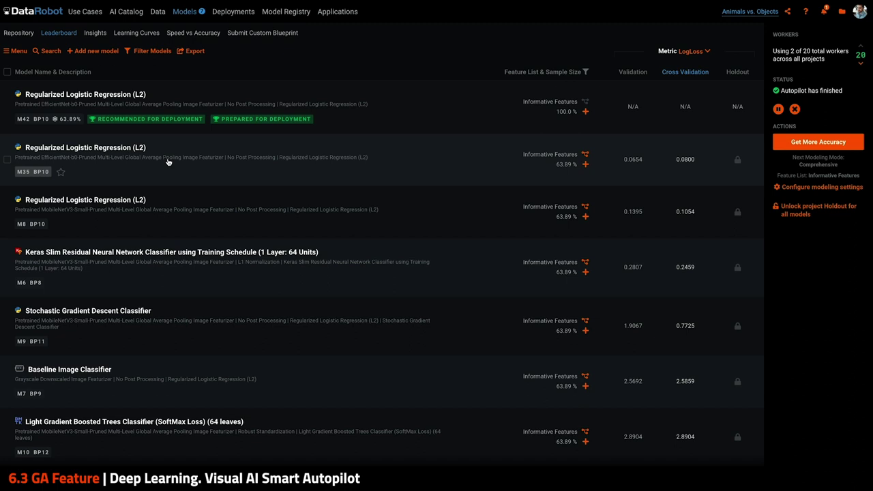
Step: Switch the leaderboard metric from LogLoss to Accuracy and open the M35 Regularized Logistic Regression model
click(695, 51)
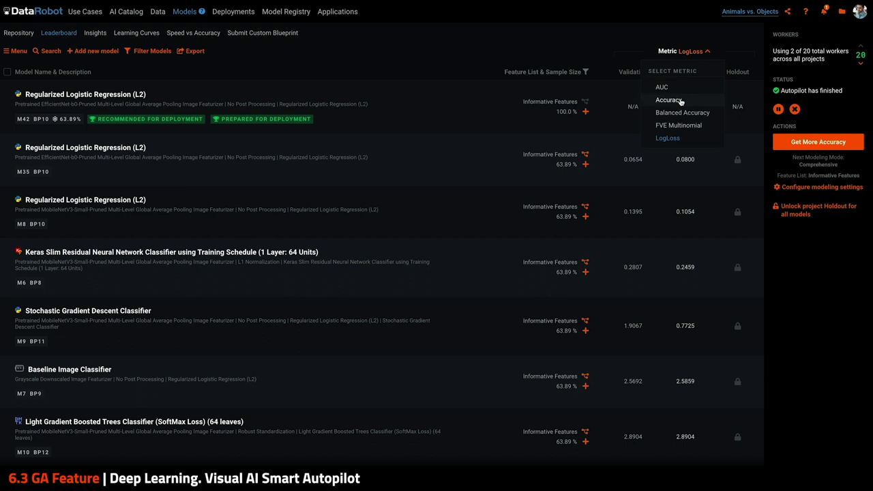
click(667, 100)
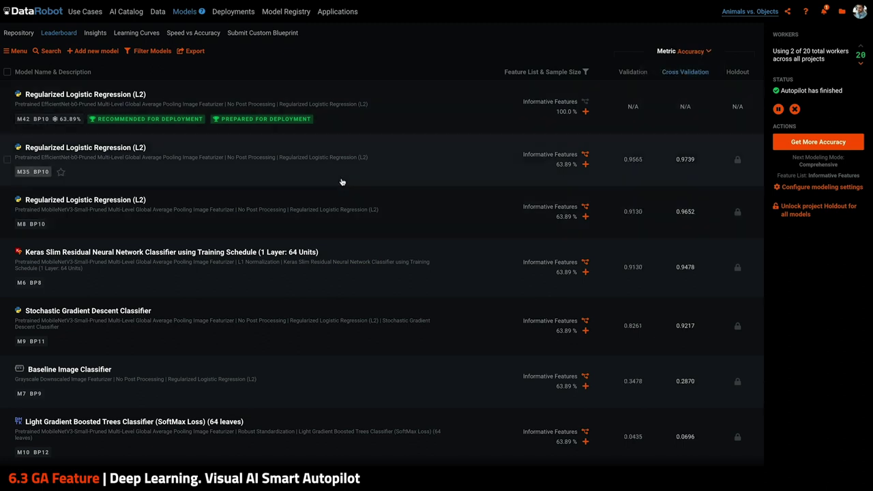
click(121, 172)
Step: Show M35's confusion matrix under Evaluate and inspect the plantain-predicted-as-duckling cell
mouse_move(27, 139)
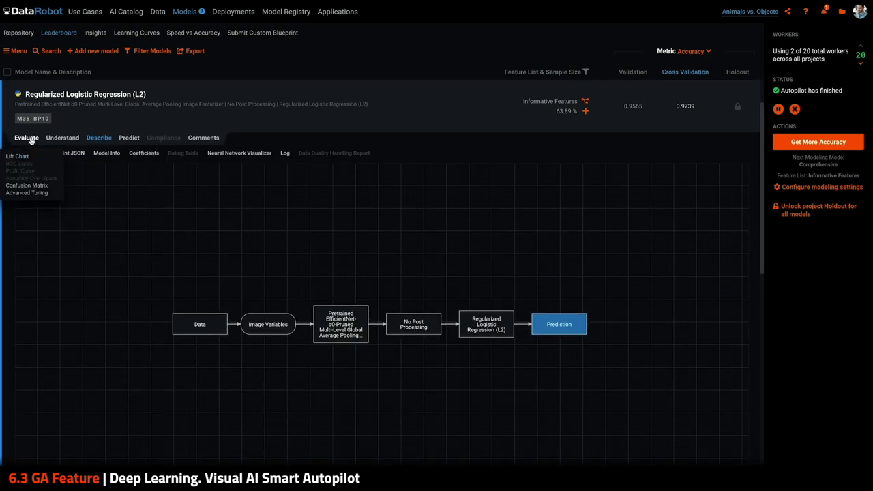
click(29, 183)
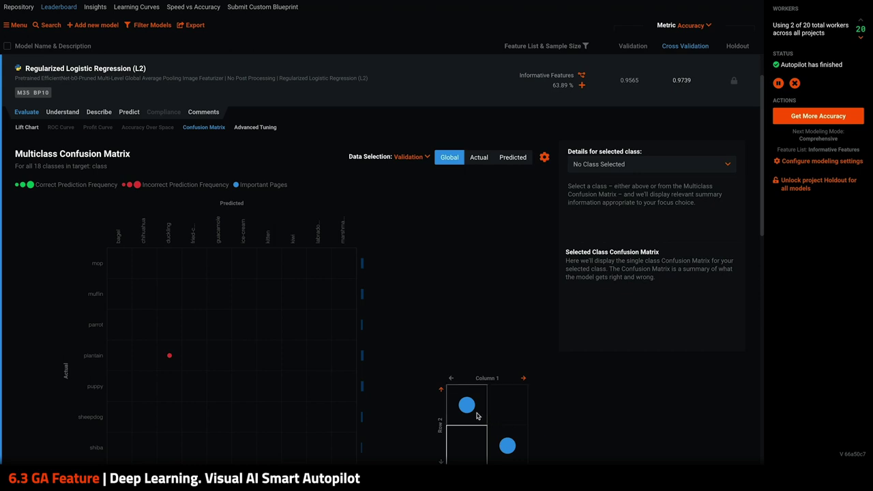
mouse_move(160, 365)
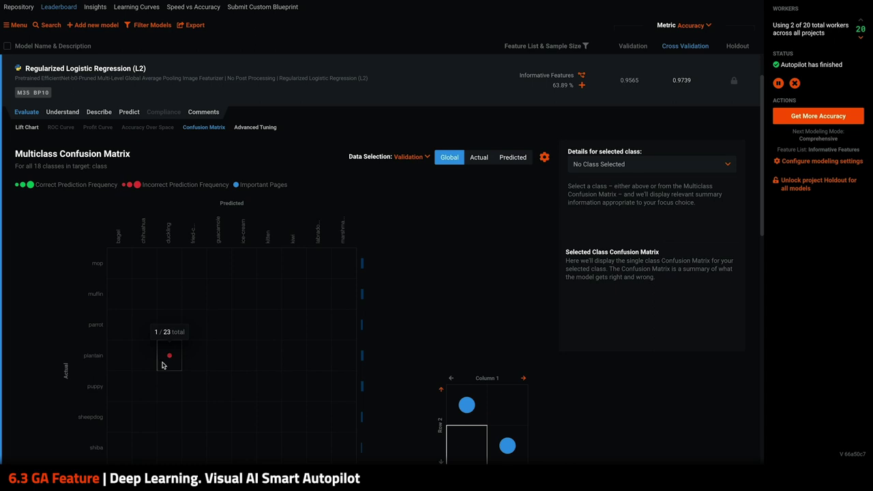
Step: Open M35 Activation Maps with Show color overlay on, filtered by predicted class duckling
mouse_move(60, 113)
click(54, 160)
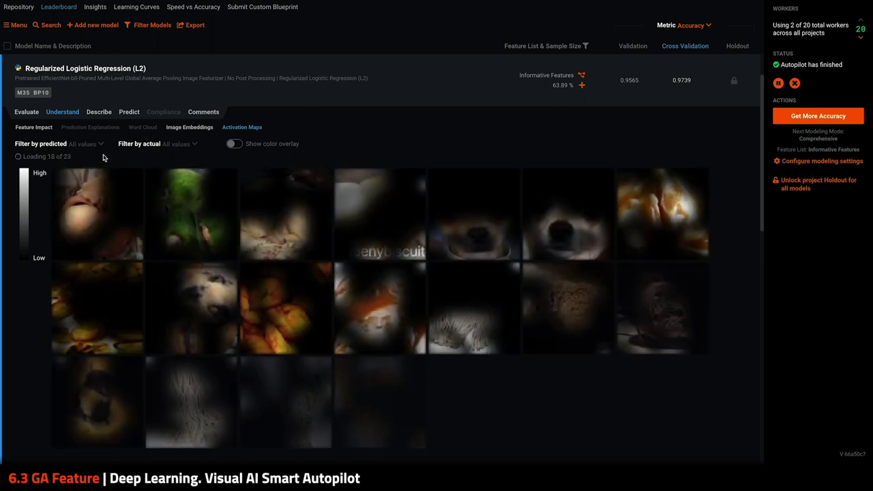
click(271, 143)
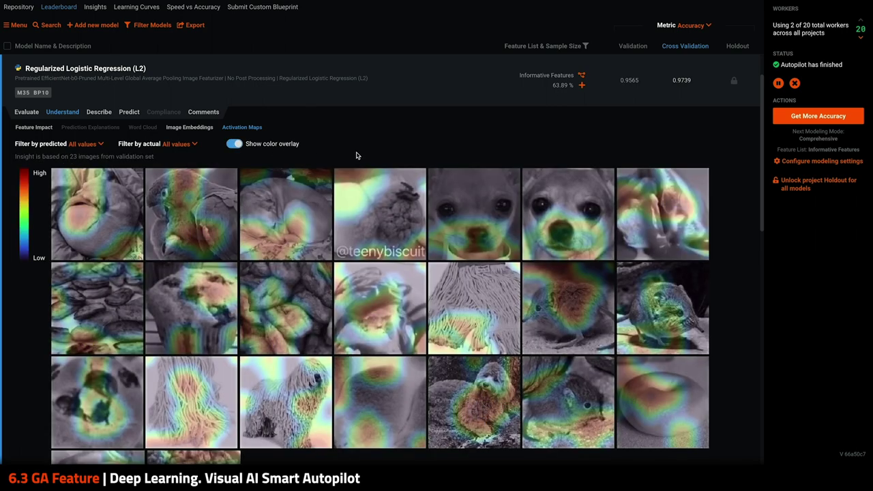
click(81, 146)
text(duck)
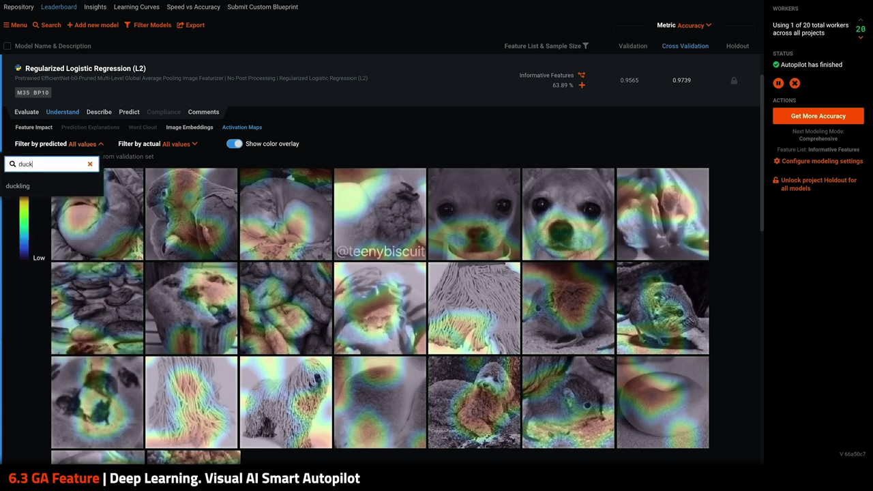
click(53, 185)
mouse_move(123, 198)
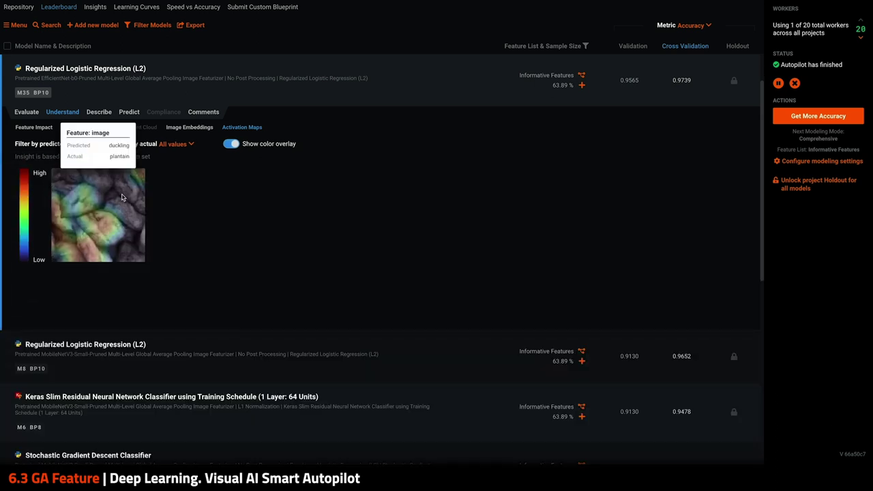